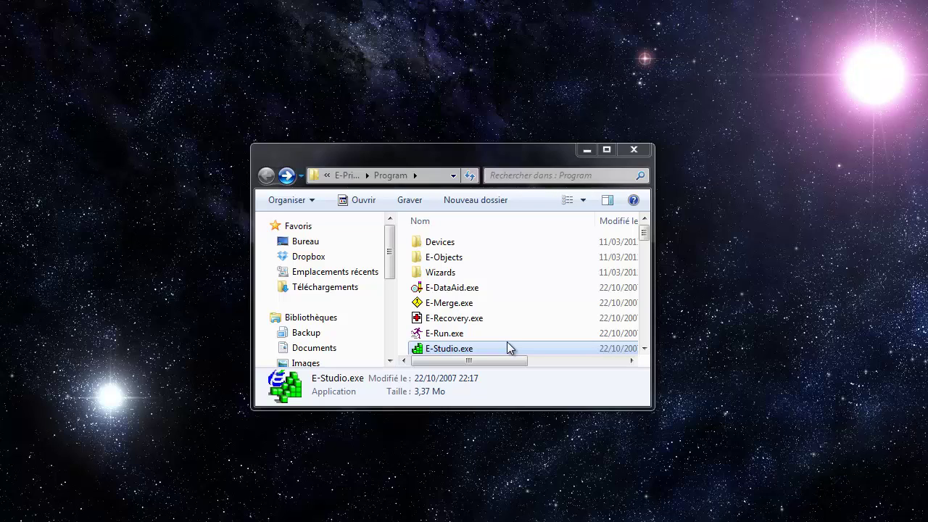
Step: Launch E-Studio from the E-Prime Program folder and create a blank experiment
double_click(468, 348)
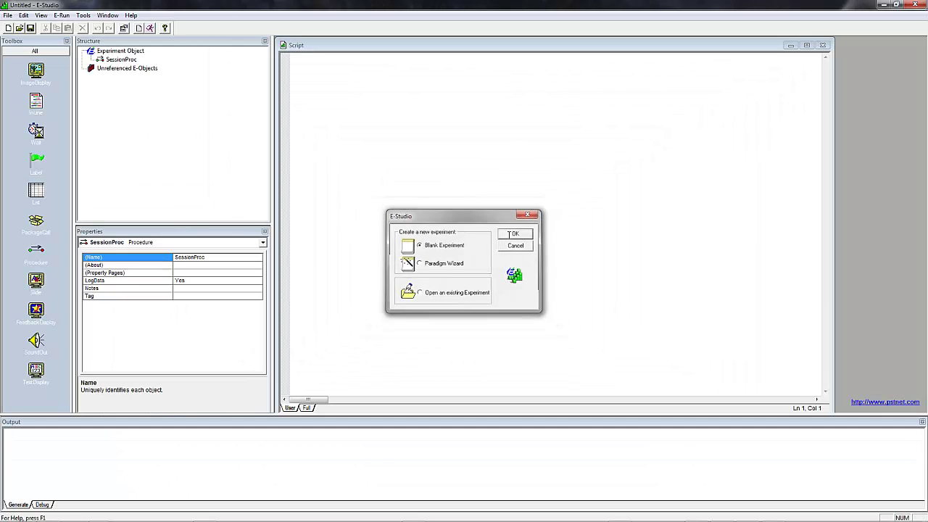
left_click(743, 137)
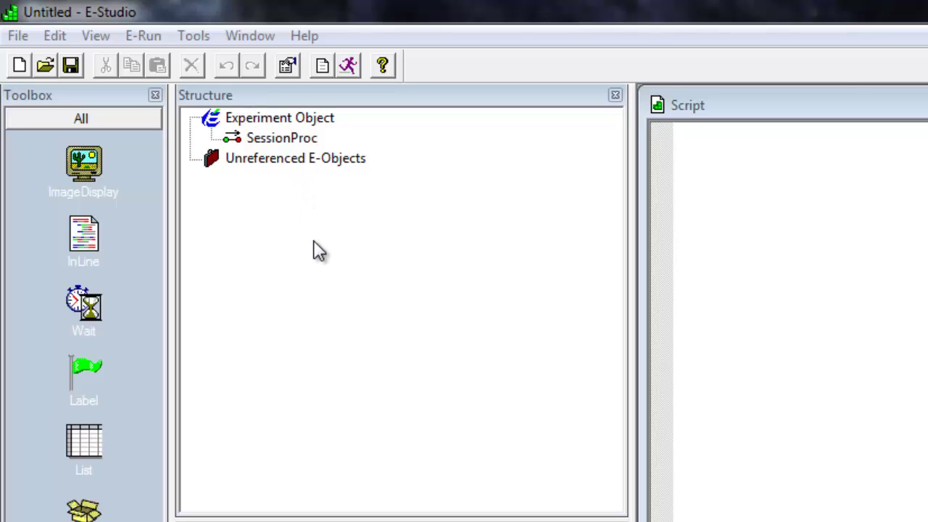
Step: Examine the Experiment Object's startup info parameters and its devices, including the display's width, height and color depth settings
double_click(281, 120)
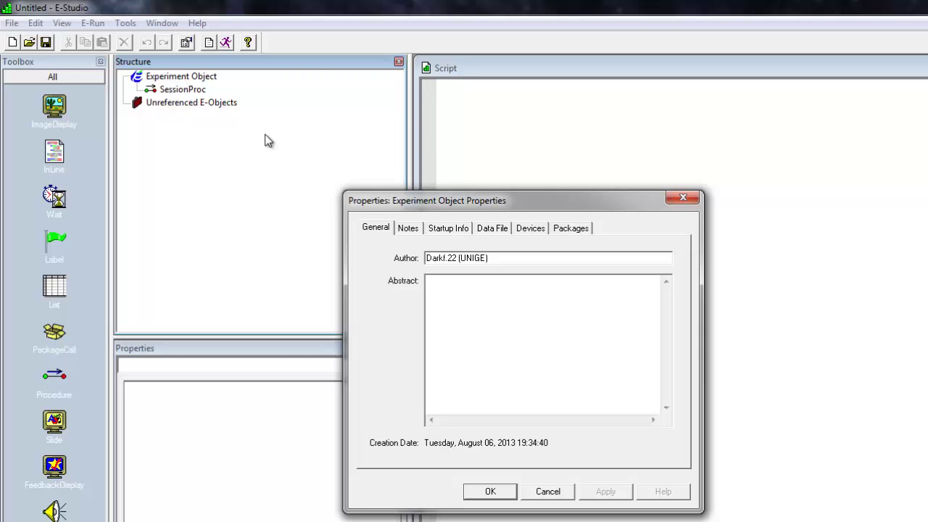
left_click(469, 230)
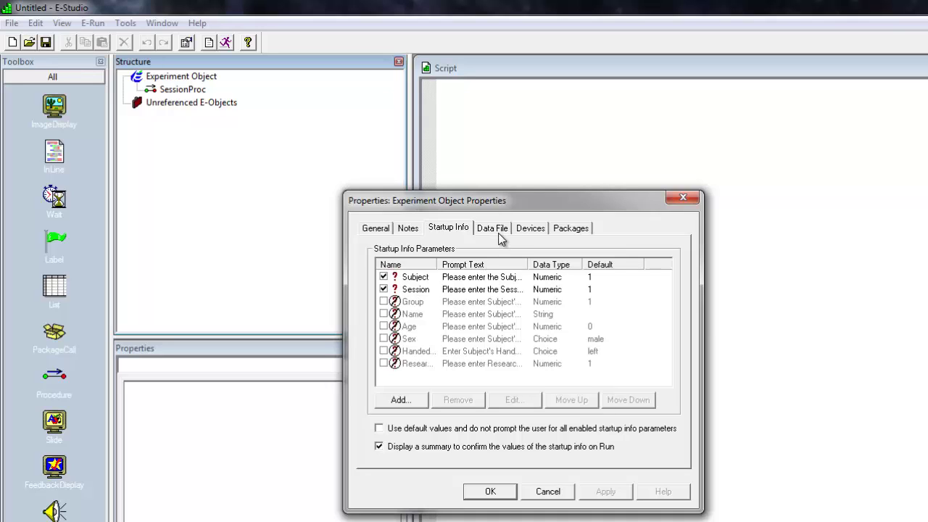
left_click(528, 230)
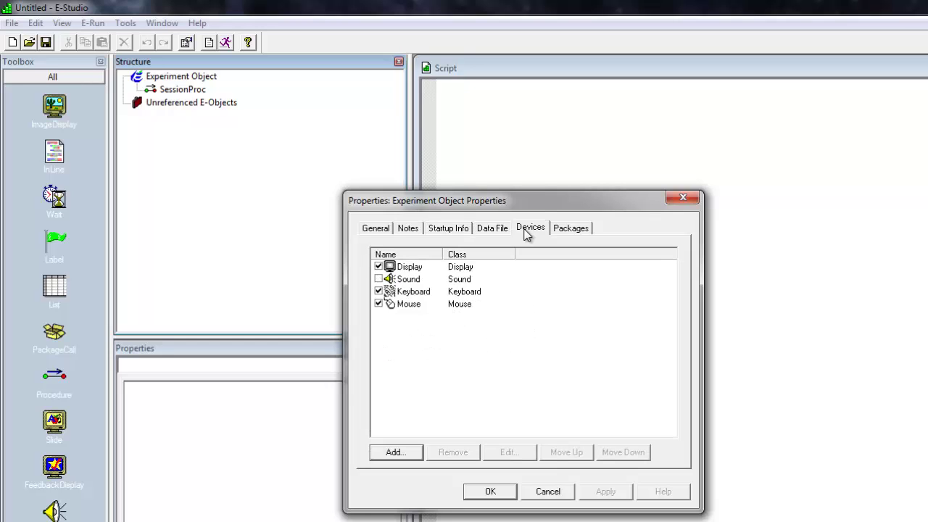
double_click(409, 269)
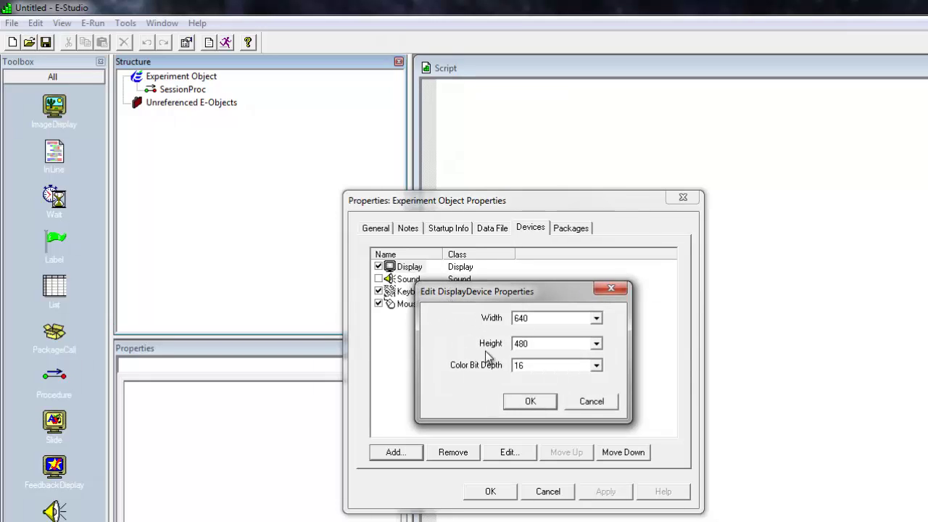
left_click(531, 401)
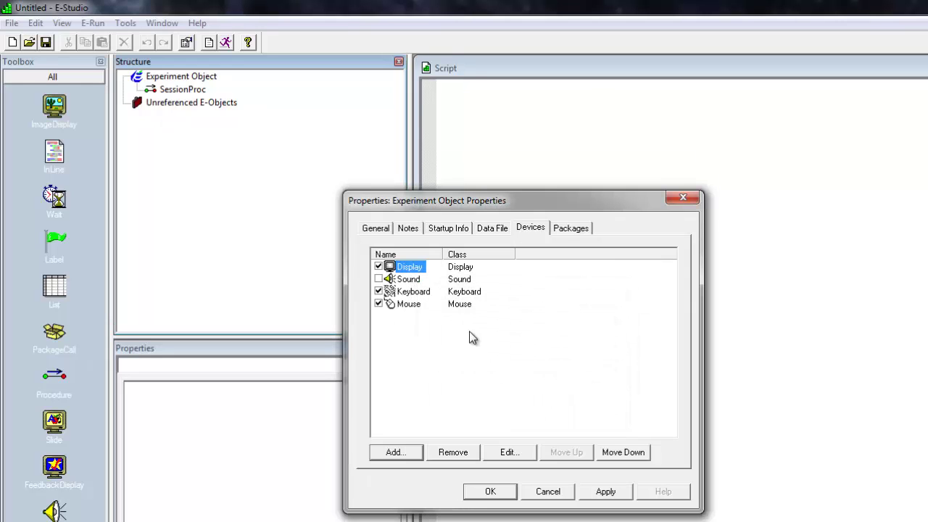
left_click(411, 293)
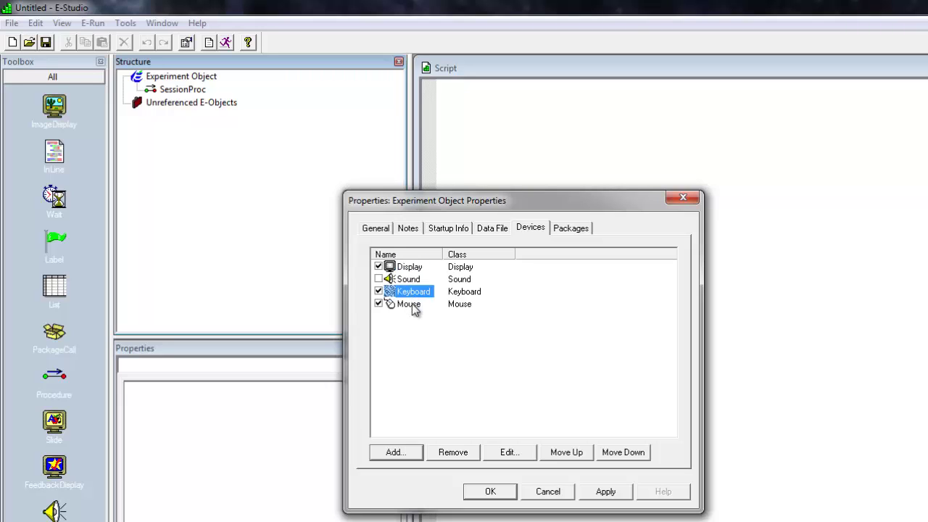
left_click(411, 305)
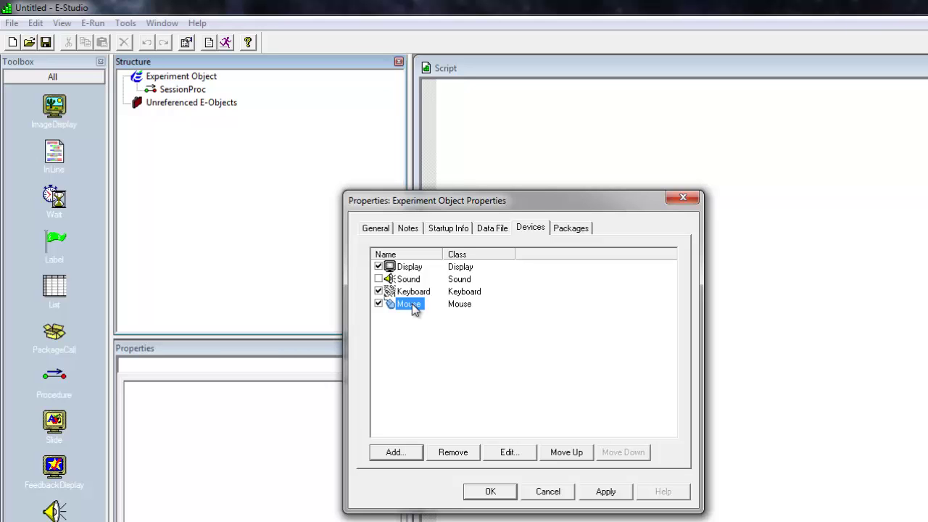
Step: Add an SRBOX device to the experiment's device list
left_click(396, 458)
scroll(629, 348, "down", 2)
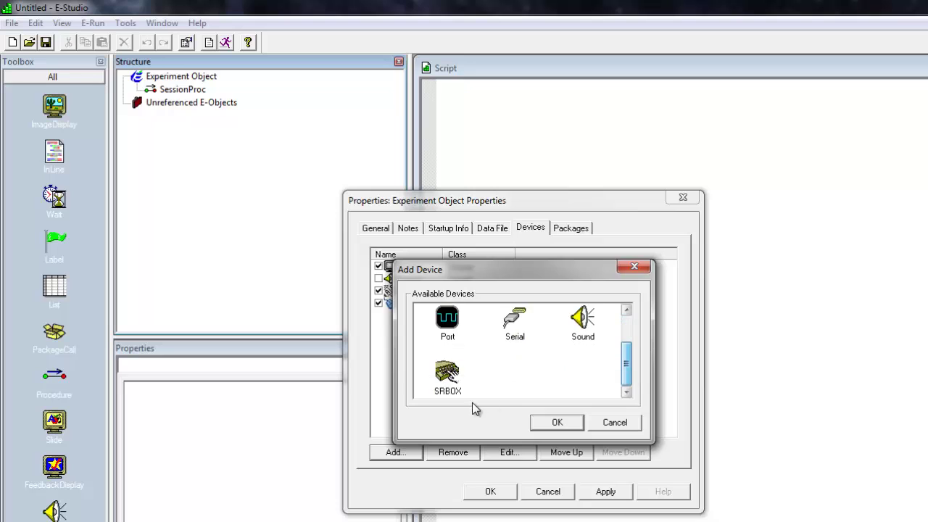
left_click(455, 383)
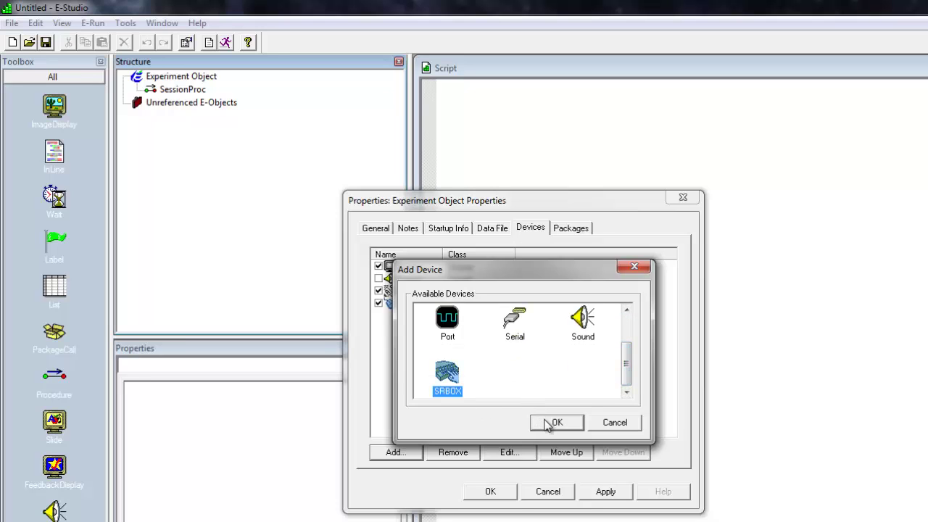
left_click(548, 424)
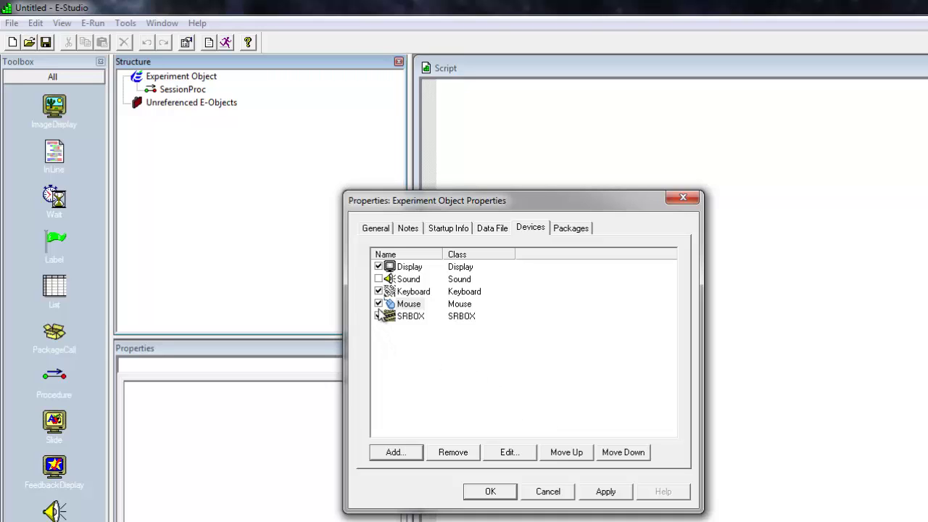
Step: Enable the Sound device with 2 channels, 22050 samples and 16 bits per sample, and apply the experiment's properties
left_click(378, 279)
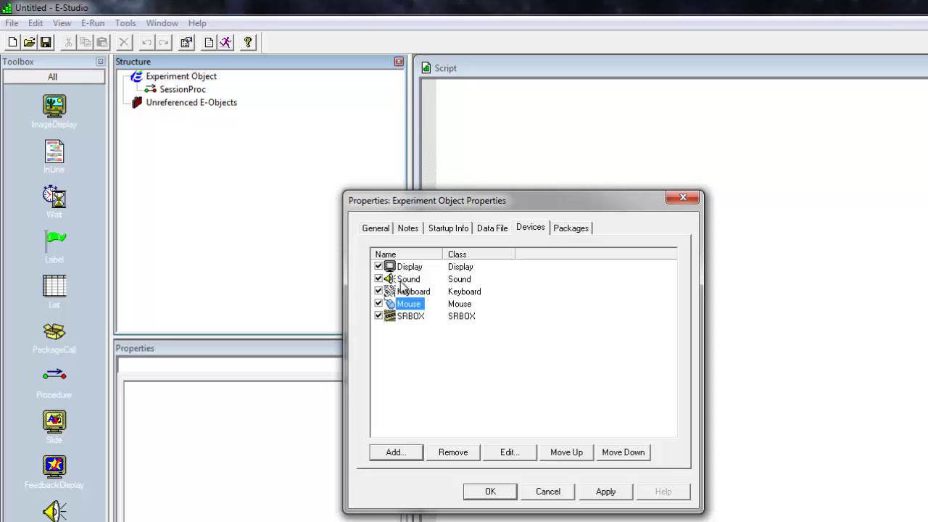
double_click(401, 285)
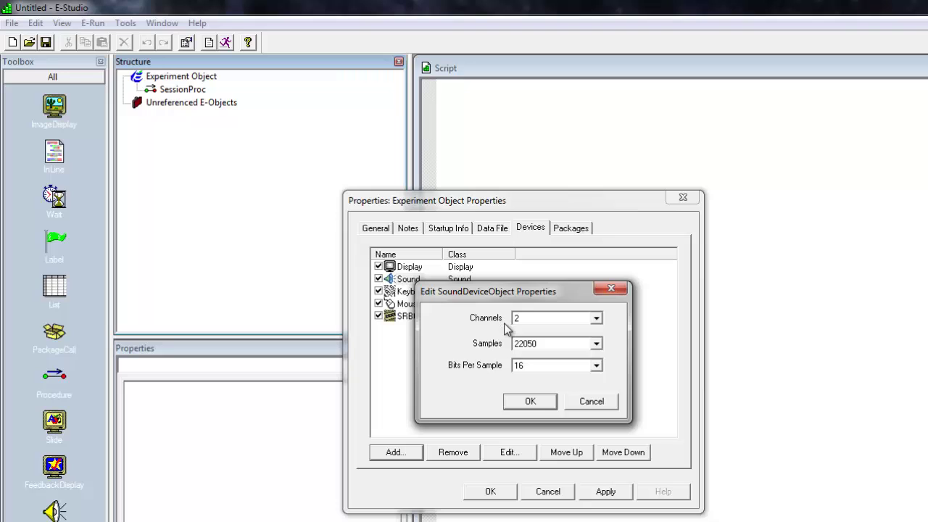
left_click(554, 318)
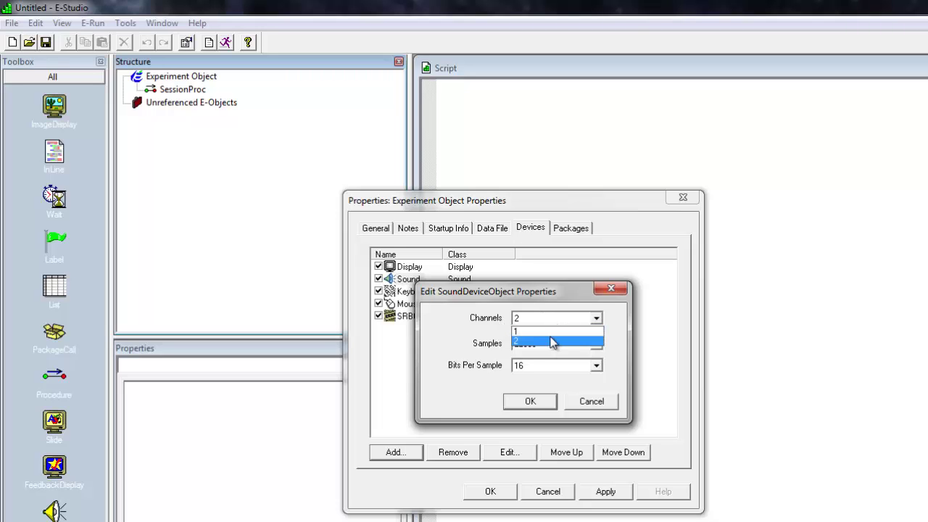
left_click(552, 341)
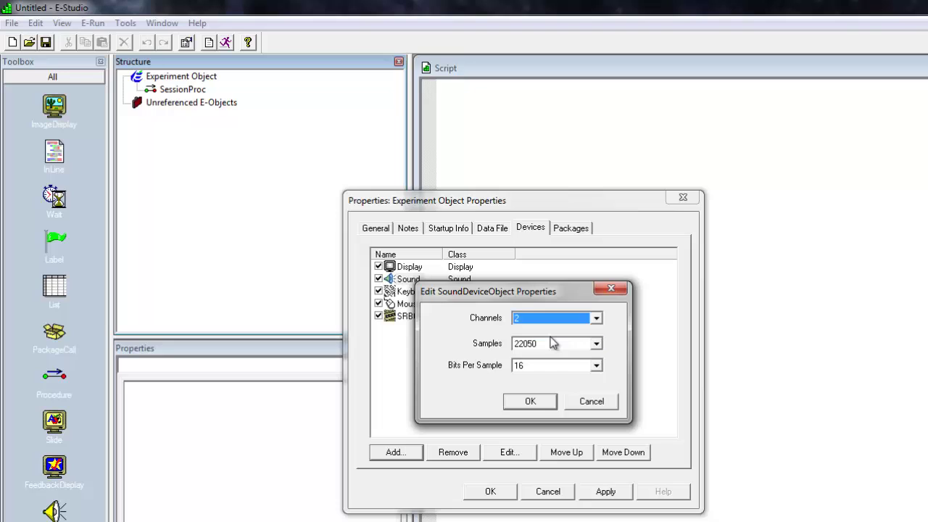
left_click(553, 345)
left_click(554, 351)
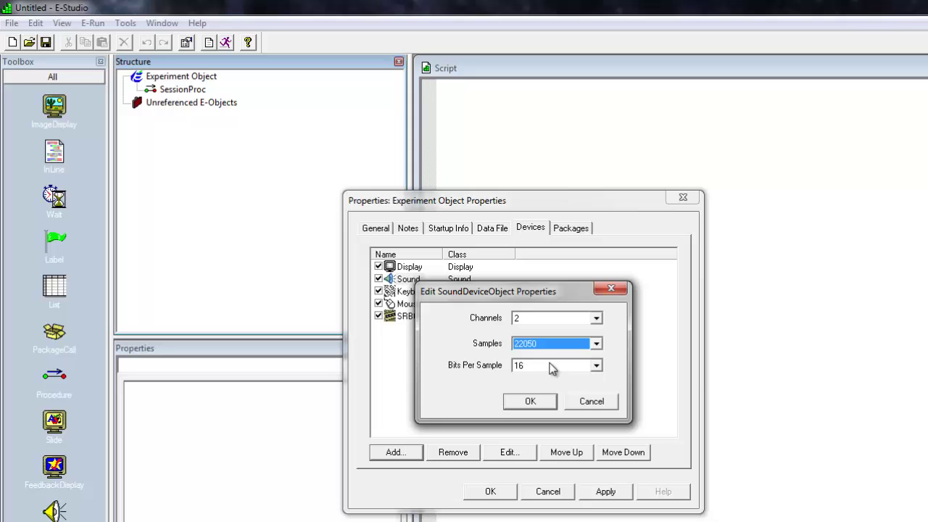
left_click(552, 367)
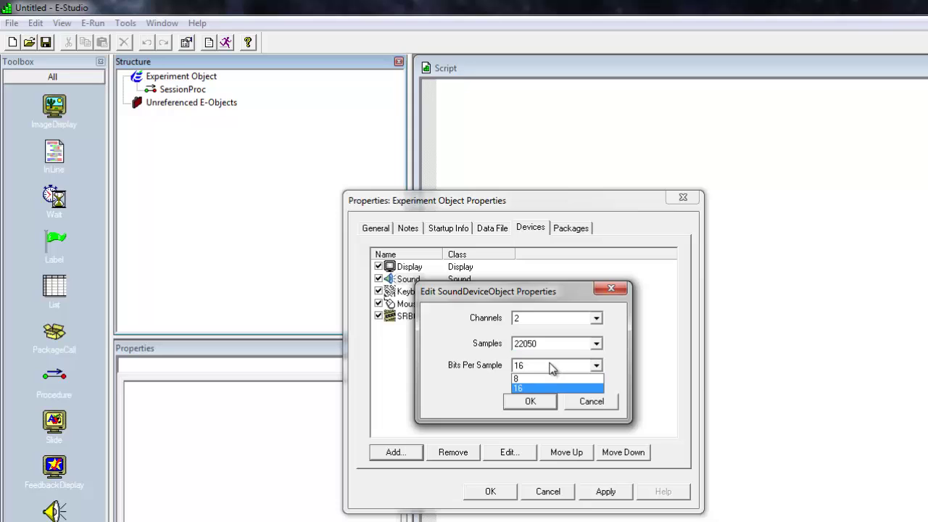
left_click(551, 368)
left_click(550, 403)
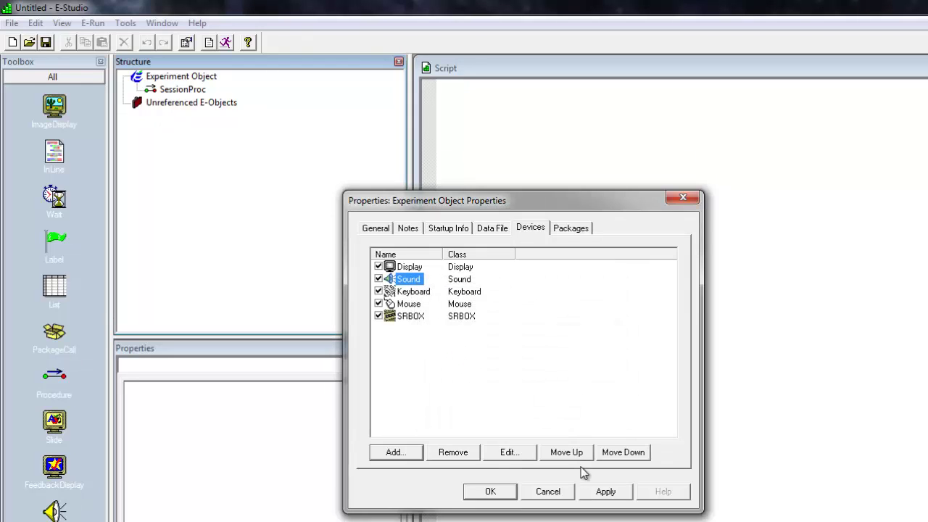
left_click(603, 492)
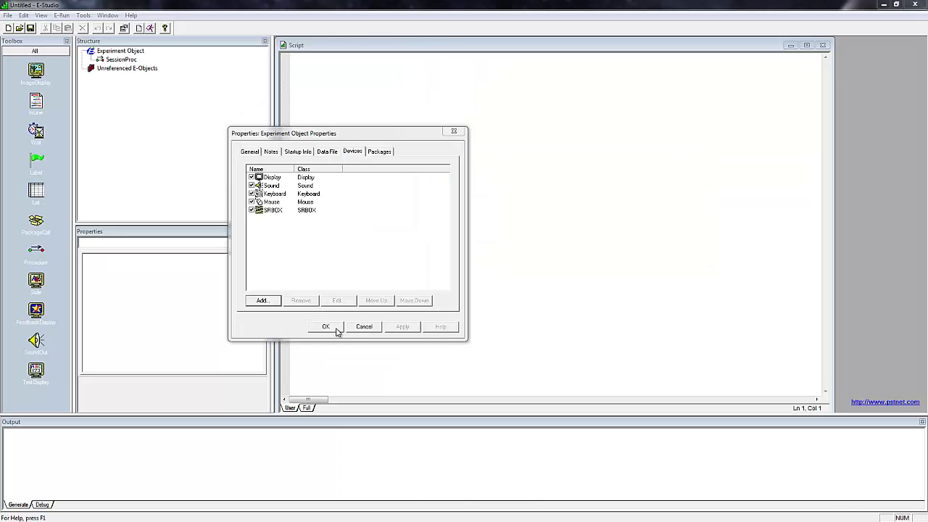
left_click(490, 492)
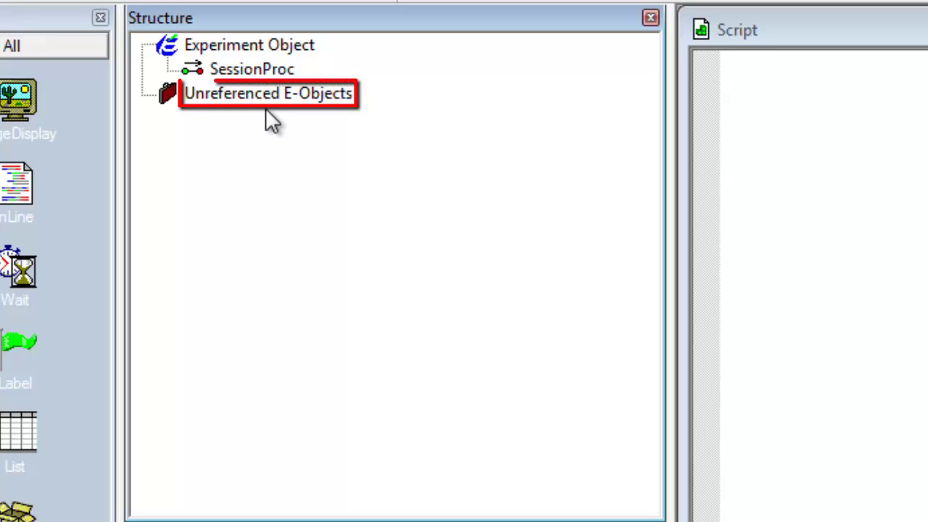
Step: Add a TextDisplay object to SessionProc and rename it Consignes
left_click(266, 103)
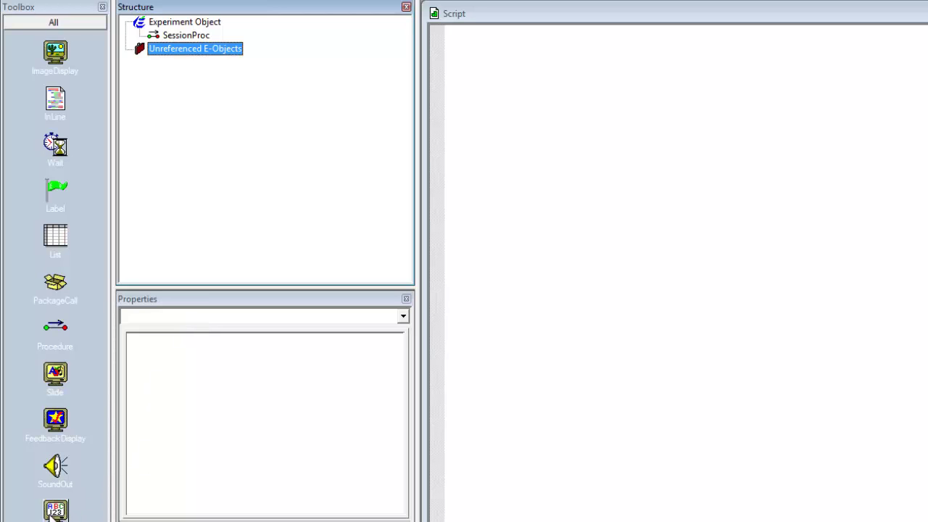
left_click_drag(54, 513, 198, 38)
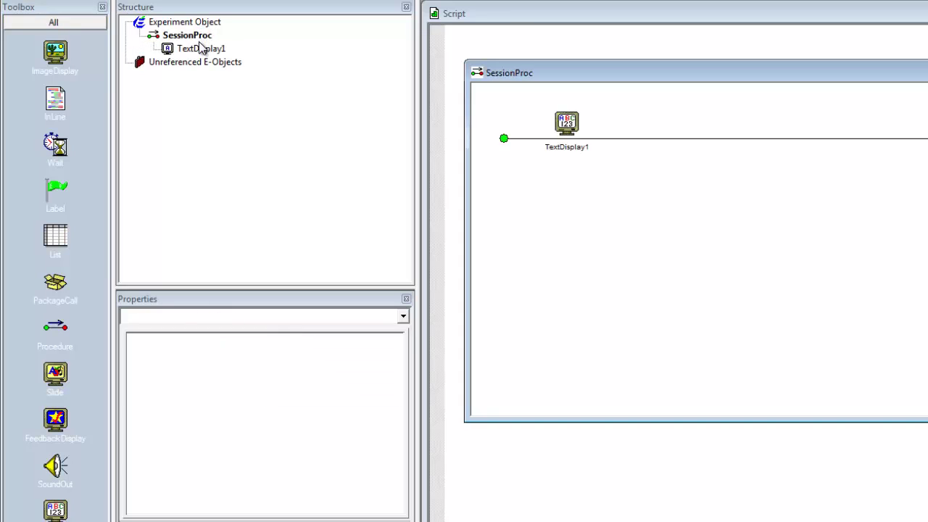
double_click(201, 49)
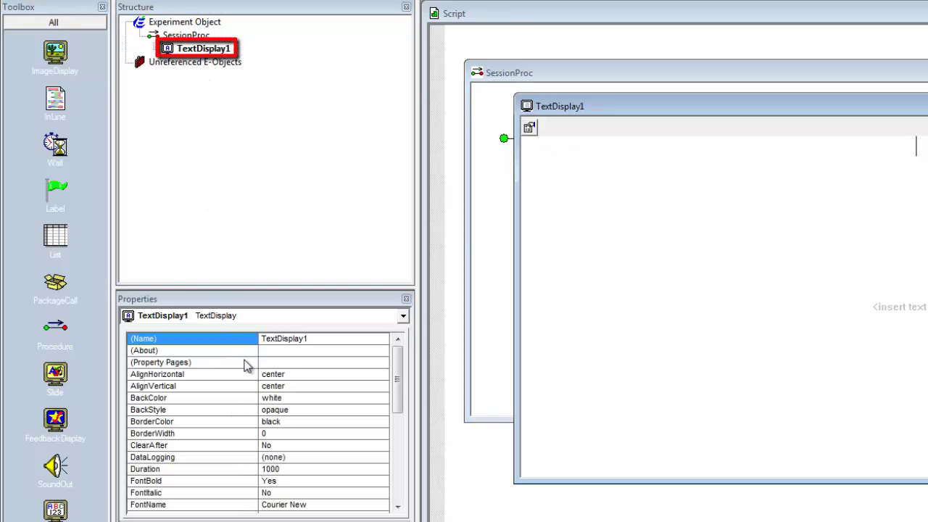
left_click(301, 342)
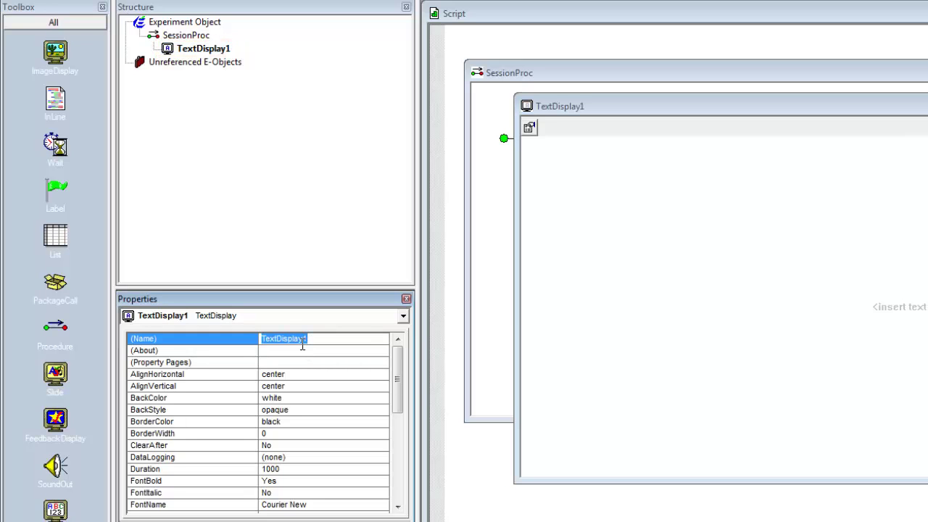
type("Consignes")
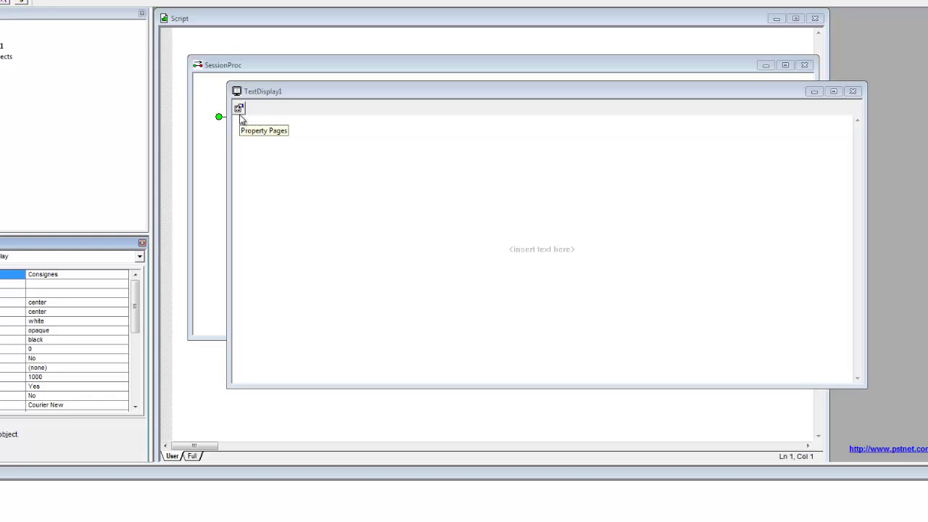
Step: Set the Consignes display text to "Bienvenue dans mon expérience" and apply it
left_click(239, 108)
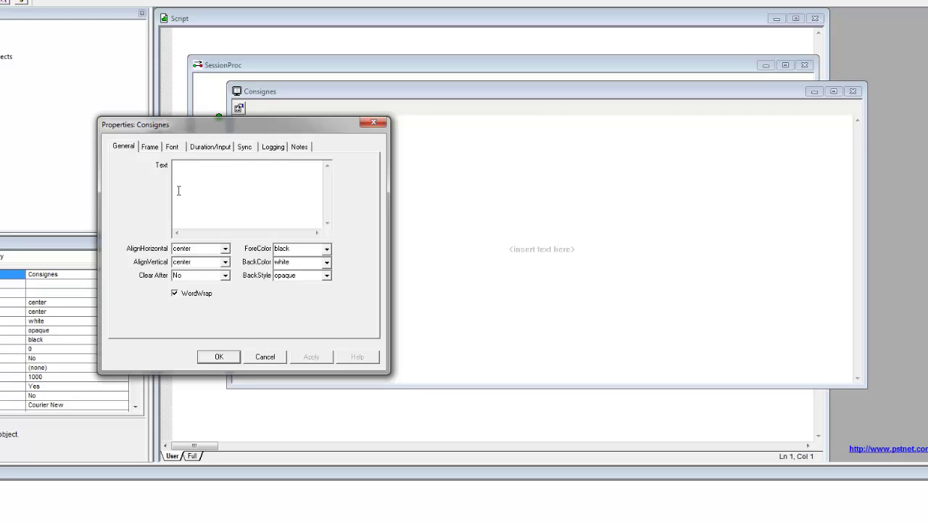
type("Bienvenue dans mon expérience")
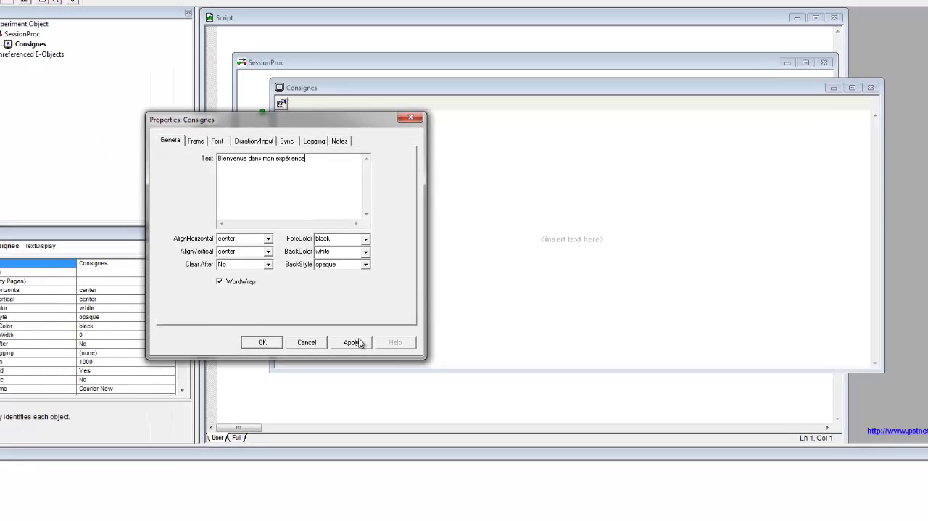
left_click(311, 356)
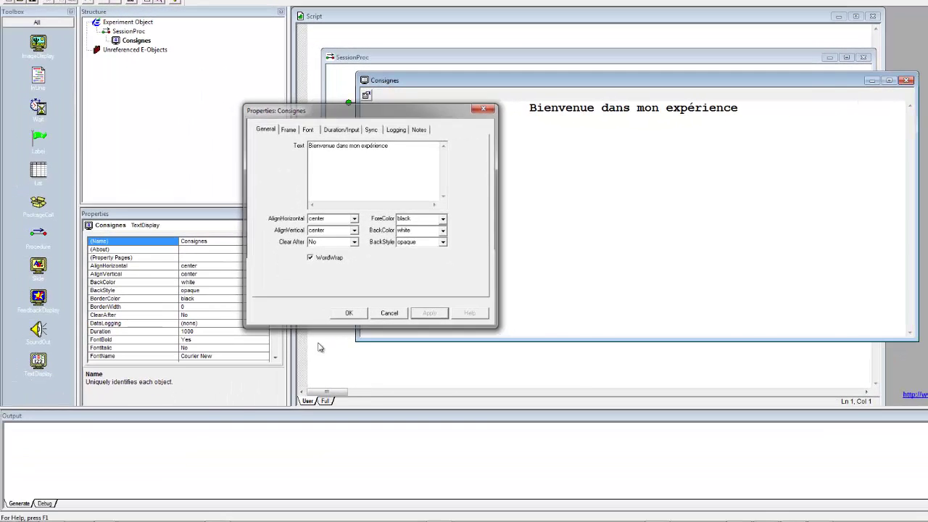
key("Return")
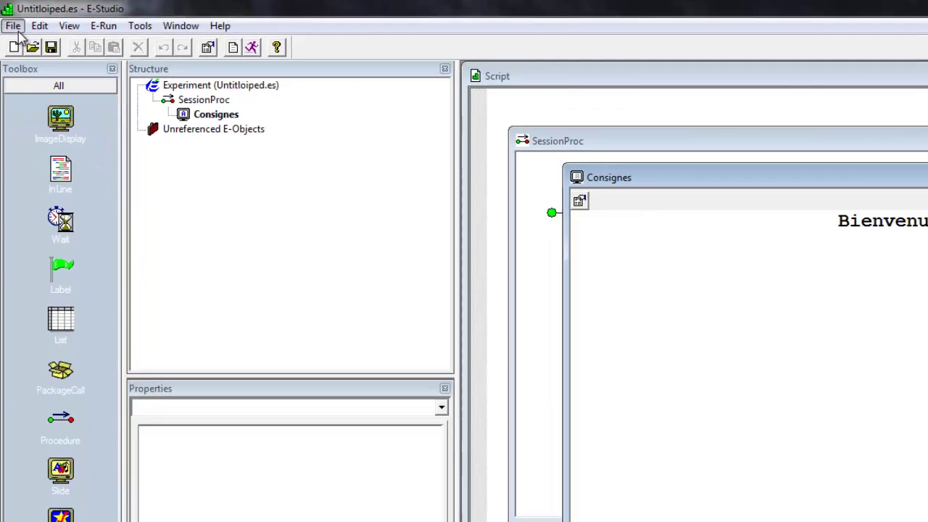
Step: Open the save-as dialog for the experiment and check the My Experiments destination folder
left_click(36, 74)
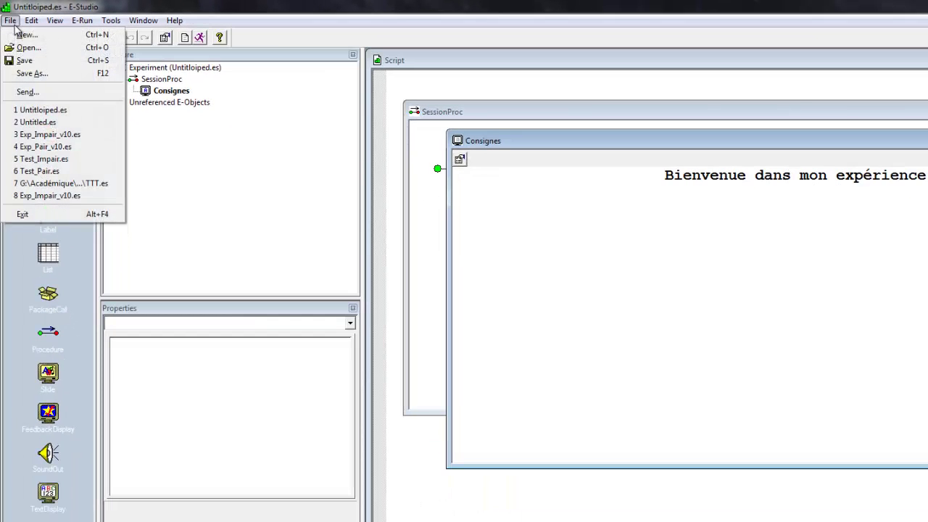
left_click(33, 74)
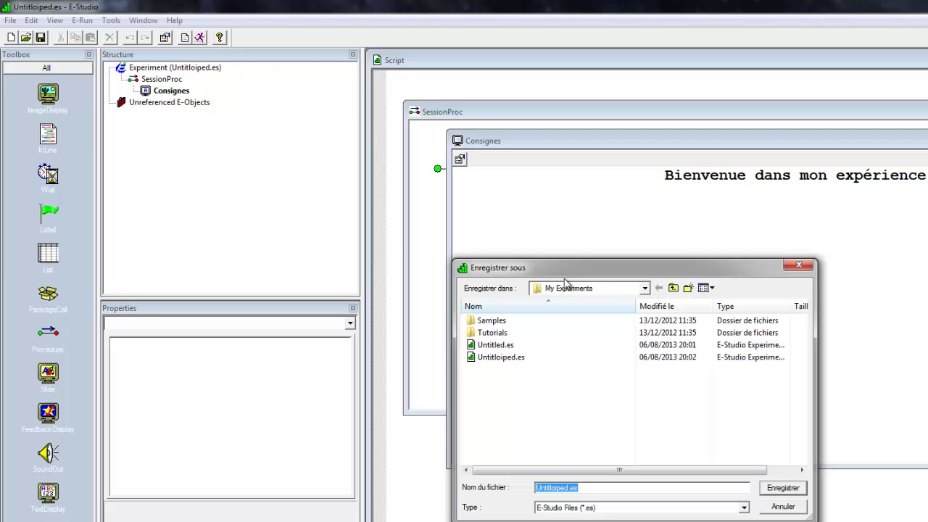
left_click(620, 290)
left_click(620, 290)
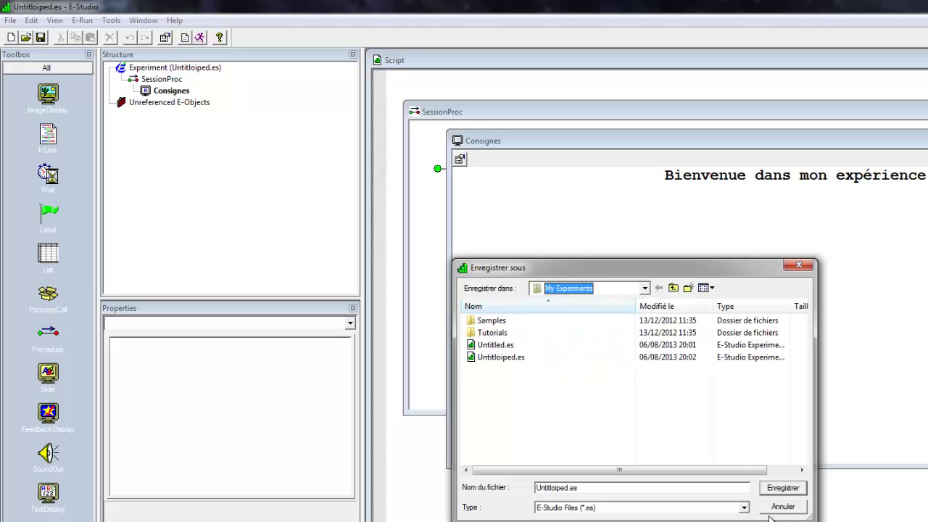